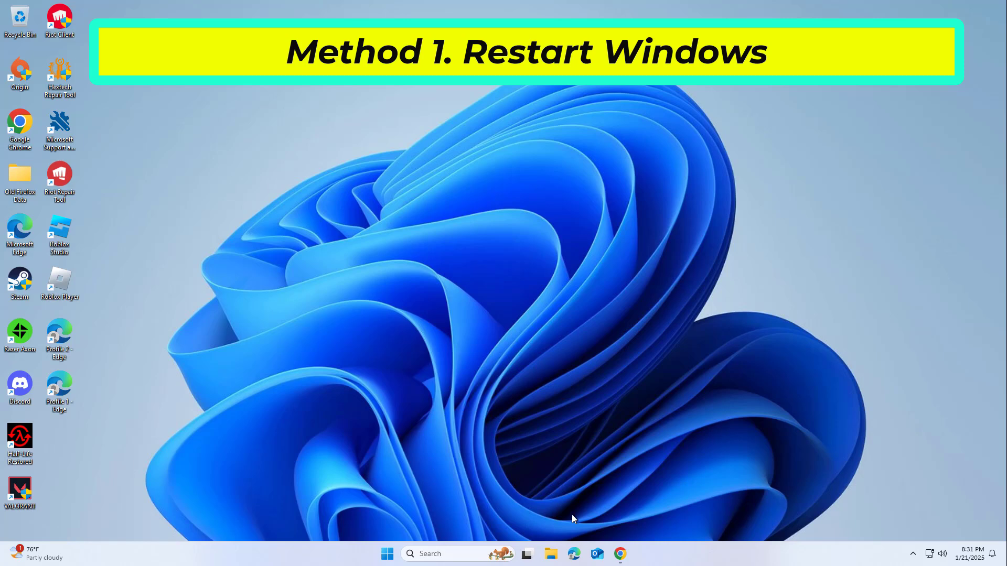
# - View the computer's power options, including Restart, and dismiss them
pyautogui.click(386, 553)
pyautogui.click(635, 518)
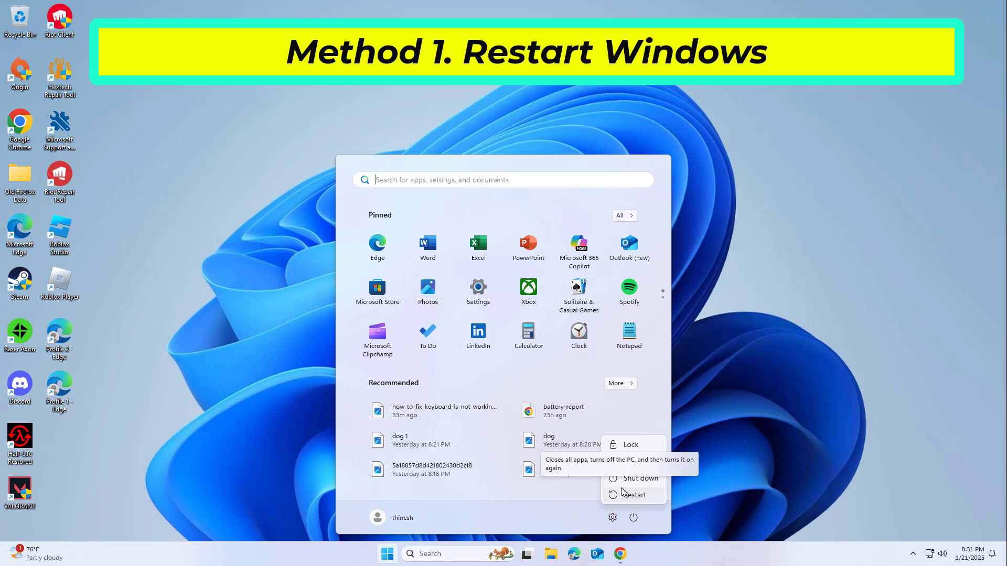
pyautogui.click(322, 149)
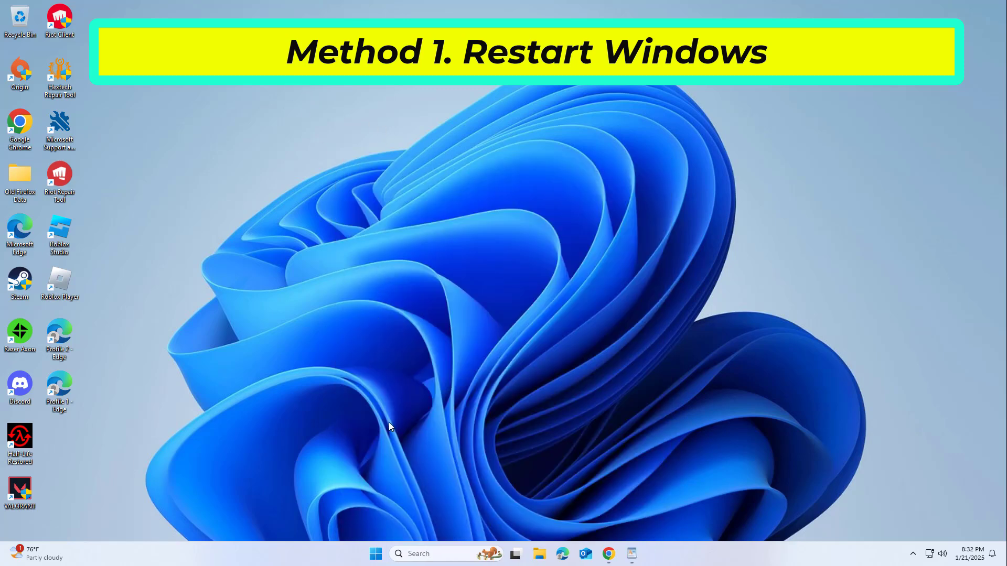
# - Open Command Prompt as administrator and scan the system files with sfc /scannow
pyautogui.click(417, 555)
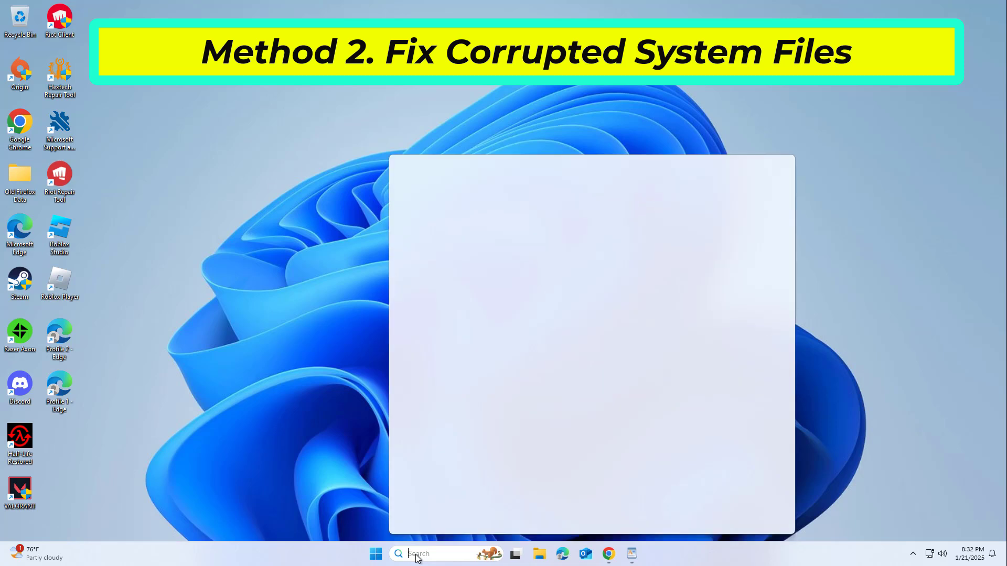
pyautogui.write('cmd')
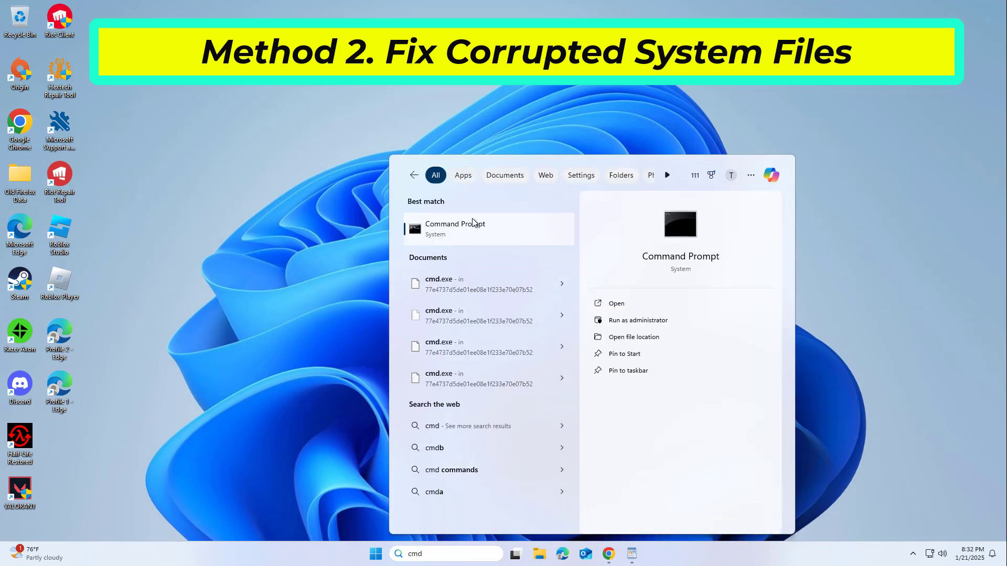
pyautogui.rightClick(472, 221)
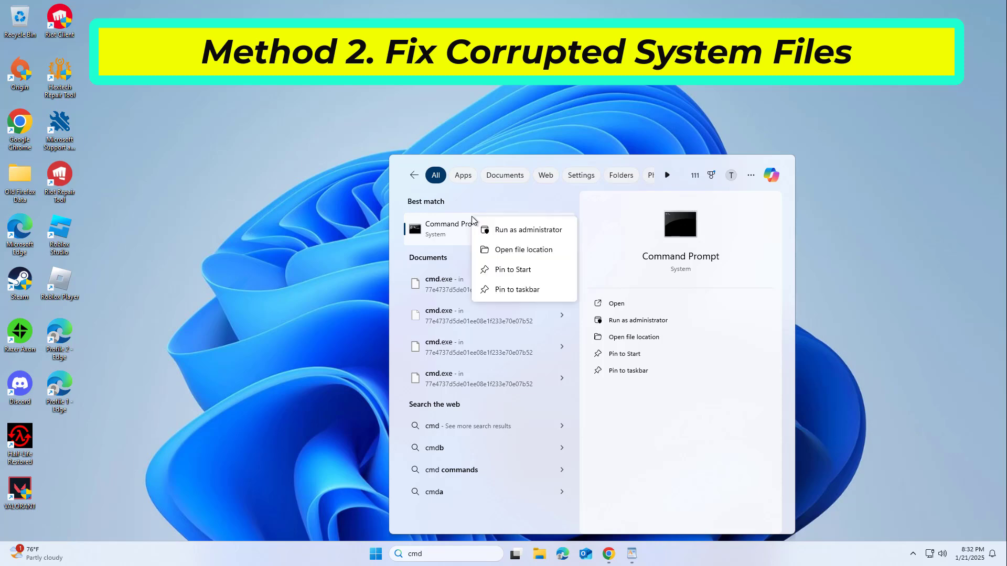
pyautogui.click(512, 232)
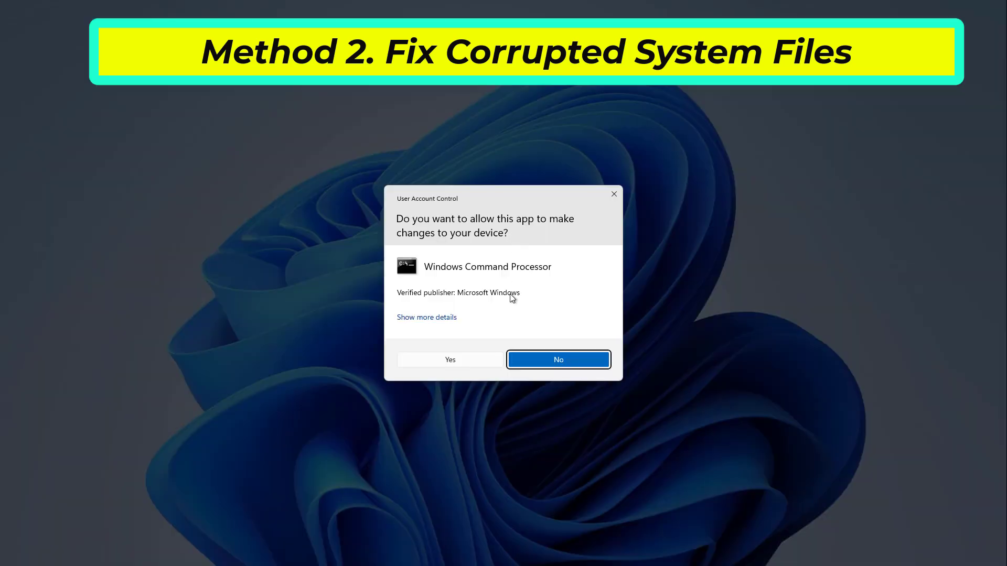
pyautogui.click(468, 361)
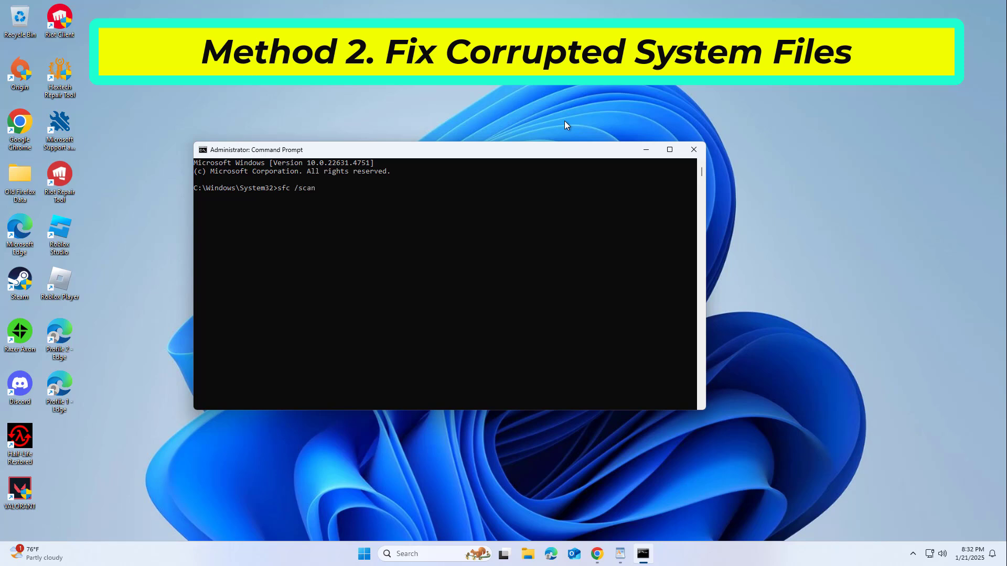
pyautogui.press('Return')
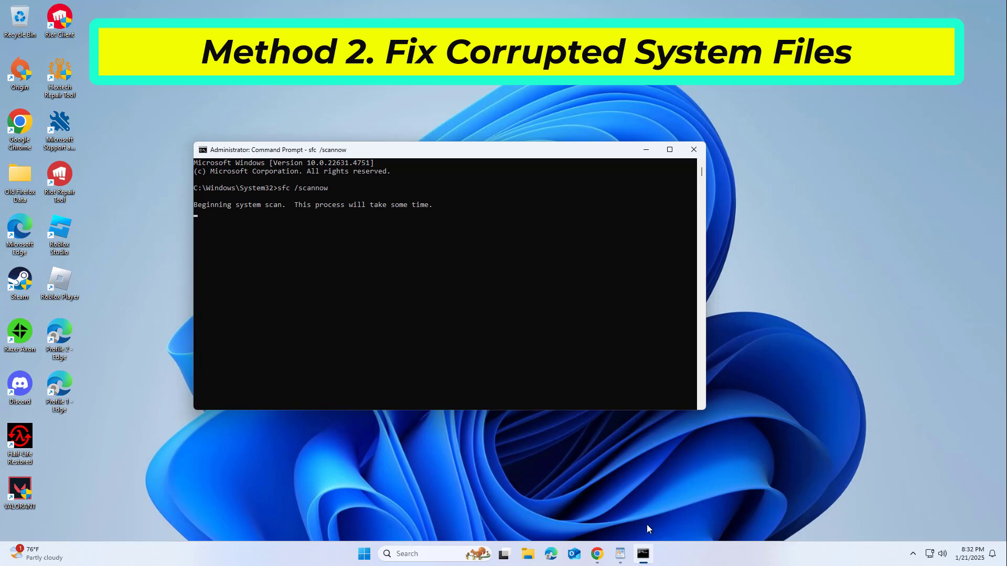
# - Switch to the WordPad document, move its window aside and copy the command DISM /Online /Cleanup-Image /CheckHealth
pyautogui.click(634, 519)
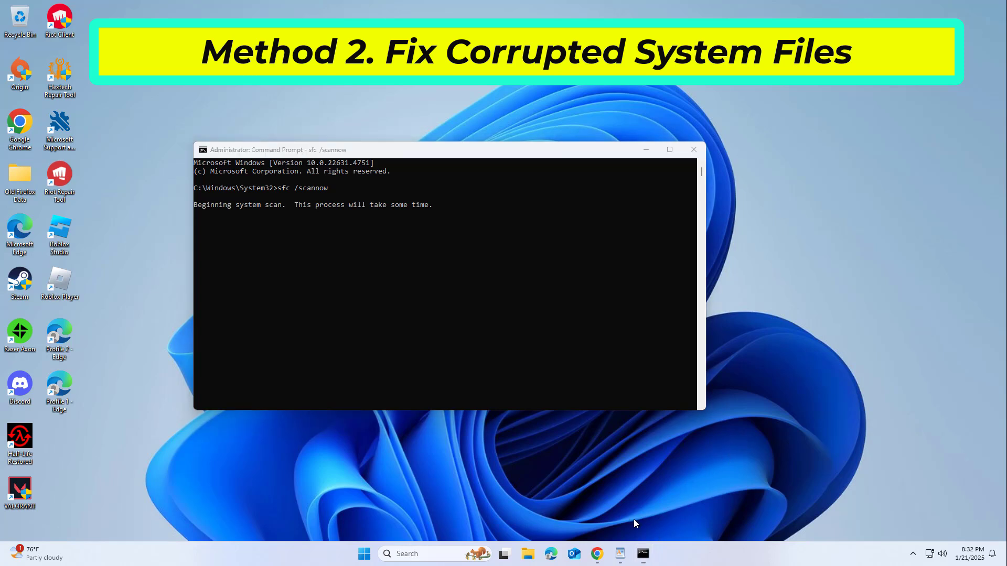
pyautogui.click(624, 551)
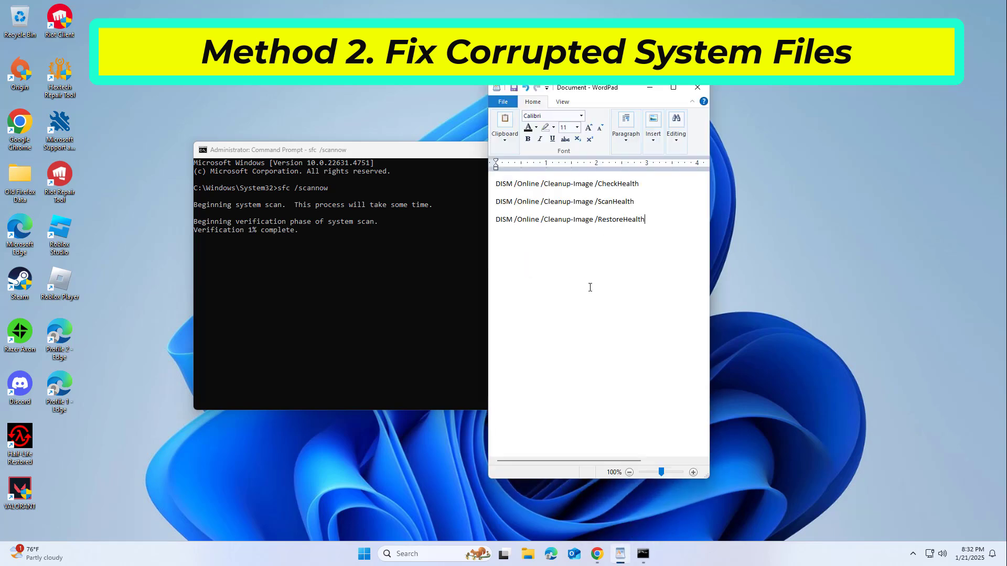
pyautogui.moveTo(601, 90); pyautogui.dragTo(706, 92)
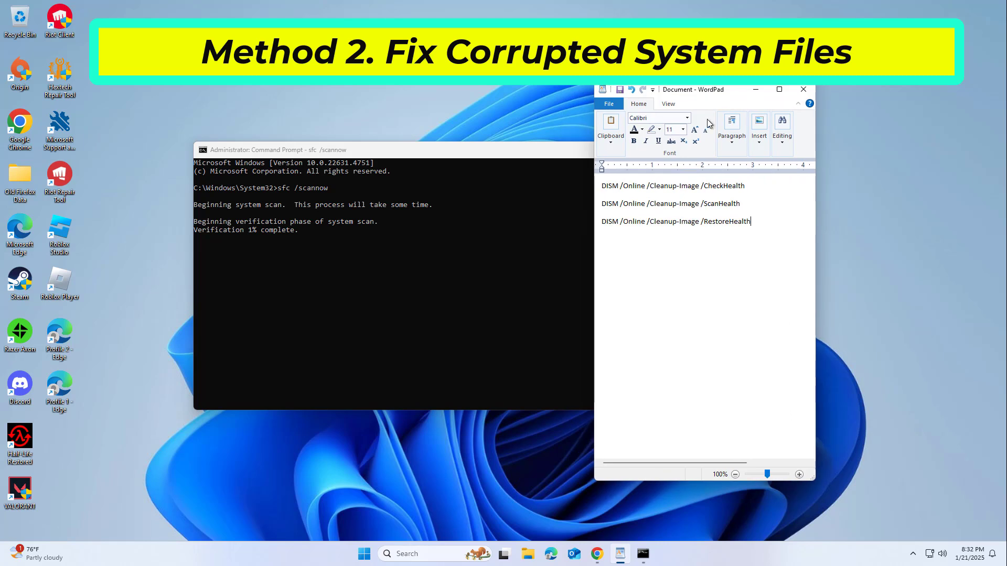
pyautogui.moveTo(751, 185); pyautogui.dragTo(630, 211)
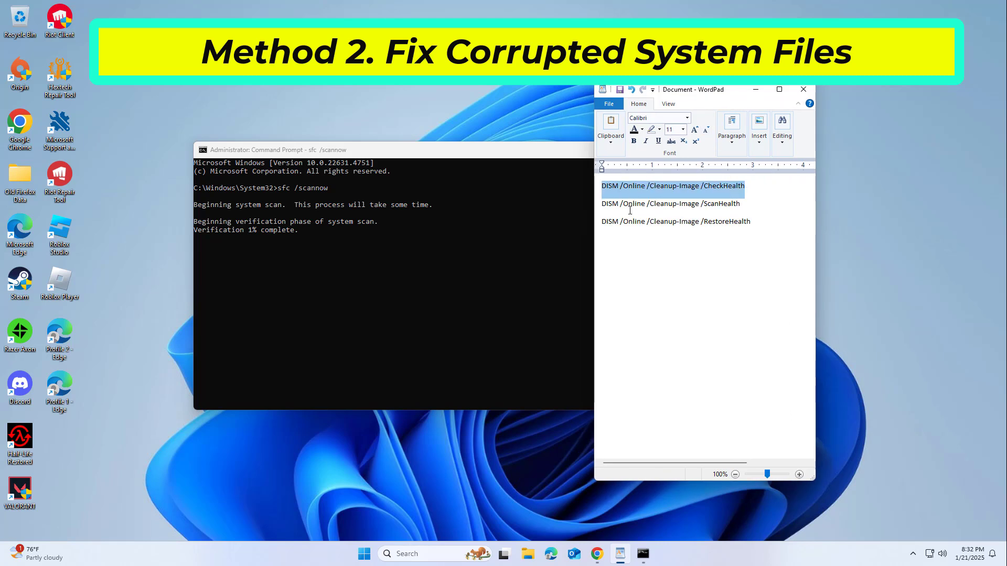
pyautogui.rightClick(657, 189)
pyautogui.click(672, 206)
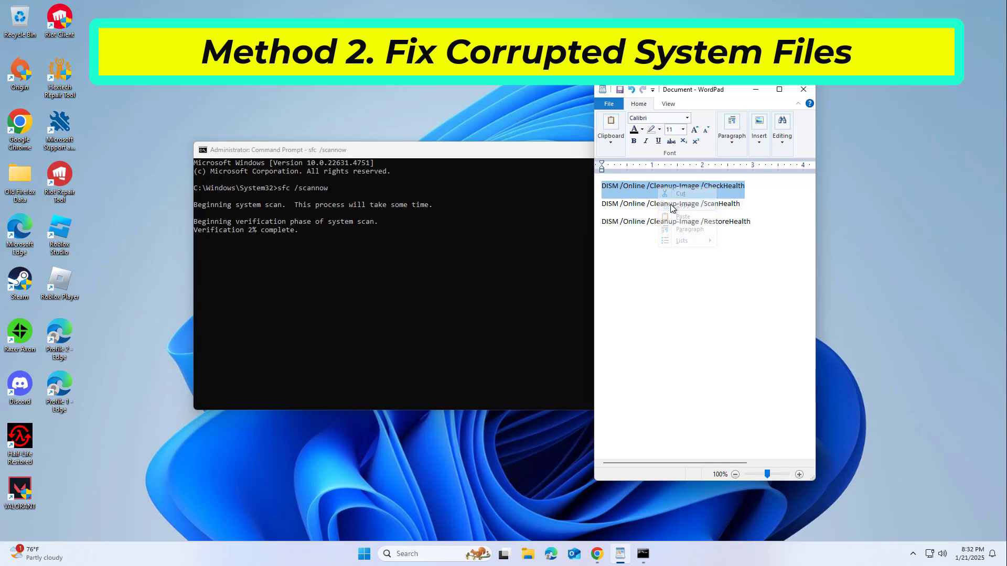
# - Return to Command Prompt and bring up its edit commands for pasting the copied DISM command
pyautogui.click(535, 155)
pyautogui.rightClick(527, 152)
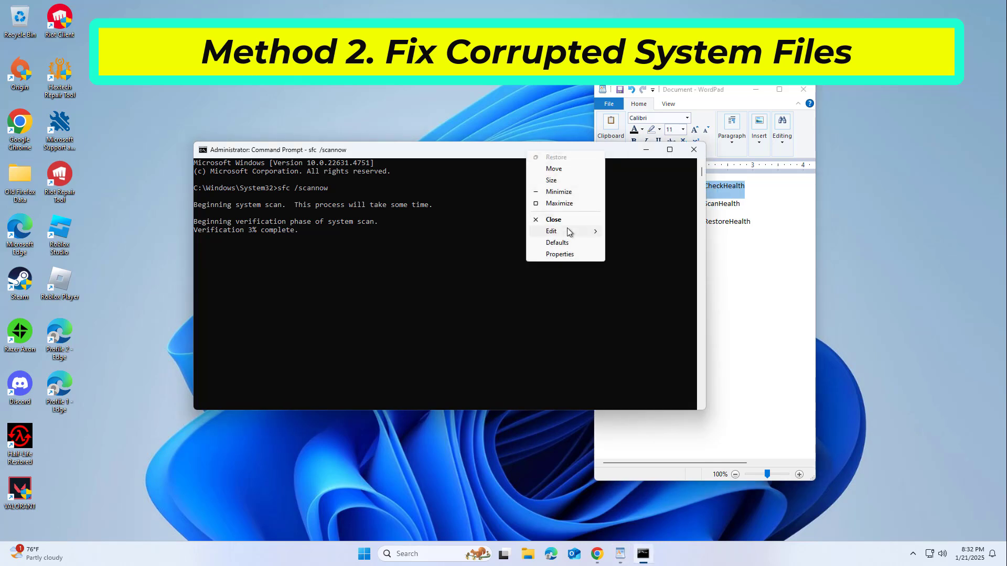
pyautogui.moveTo(567, 227)
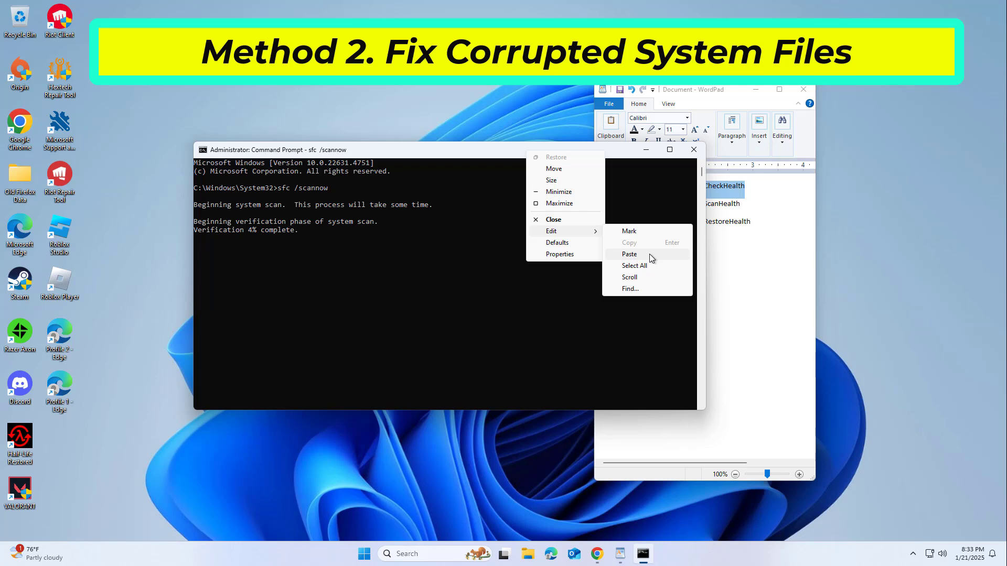
# - Search for update, open the Windows Update settings and reposition the Settings window on the desktop
pyautogui.click(448, 553)
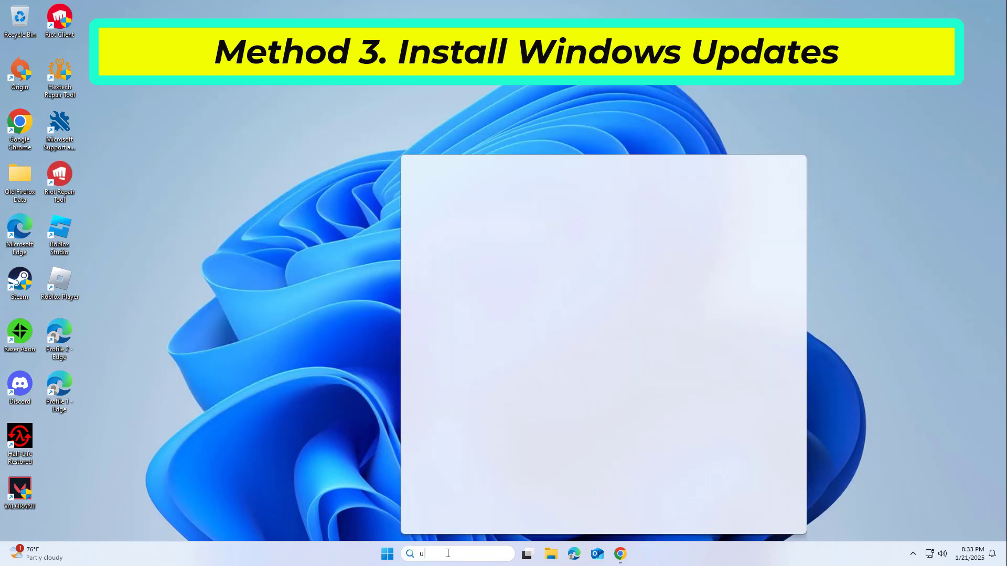
pyautogui.write('update')
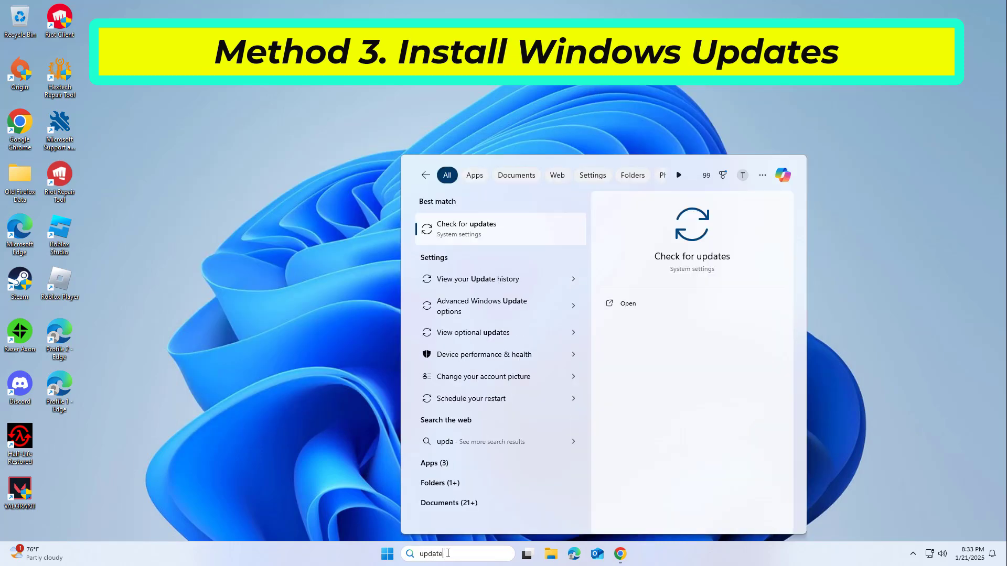
pyautogui.click(453, 226)
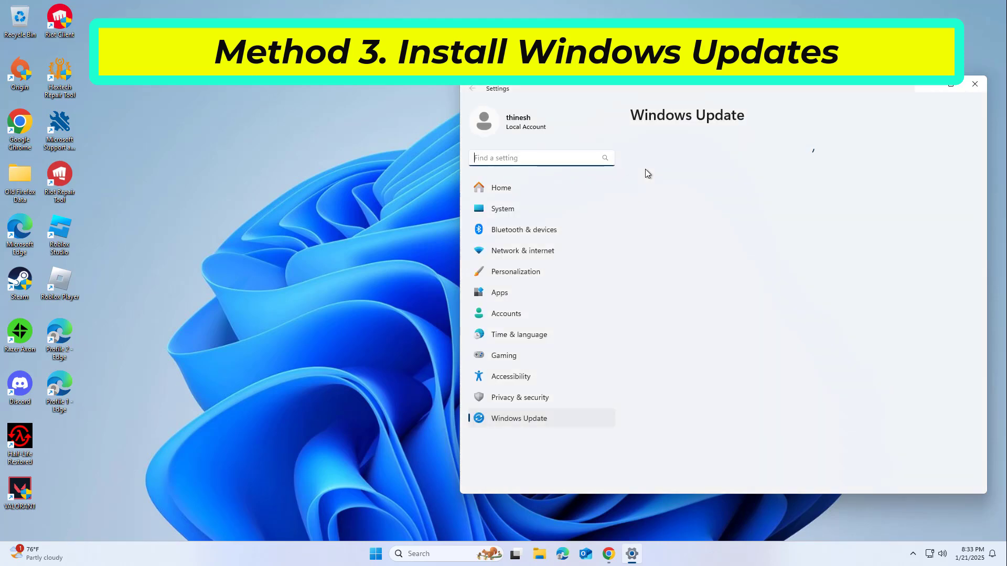
pyautogui.moveTo(655, 92); pyautogui.dragTo(484, 89)
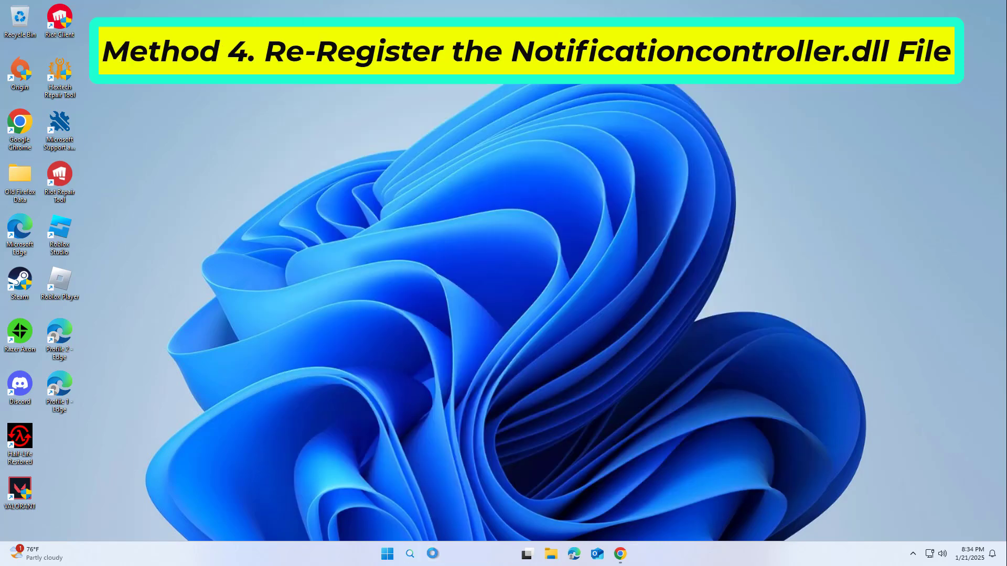
# - Search for cmd, launch Command Prompt as administrator and allow it to make changes to the device
pyautogui.press('super+s')
pyautogui.write('cm')
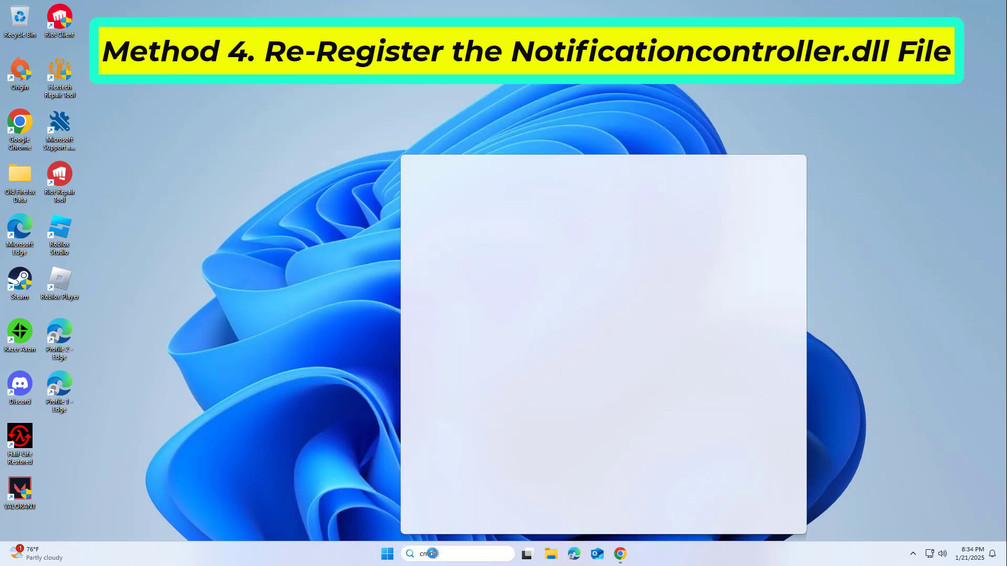
pyautogui.write('d')
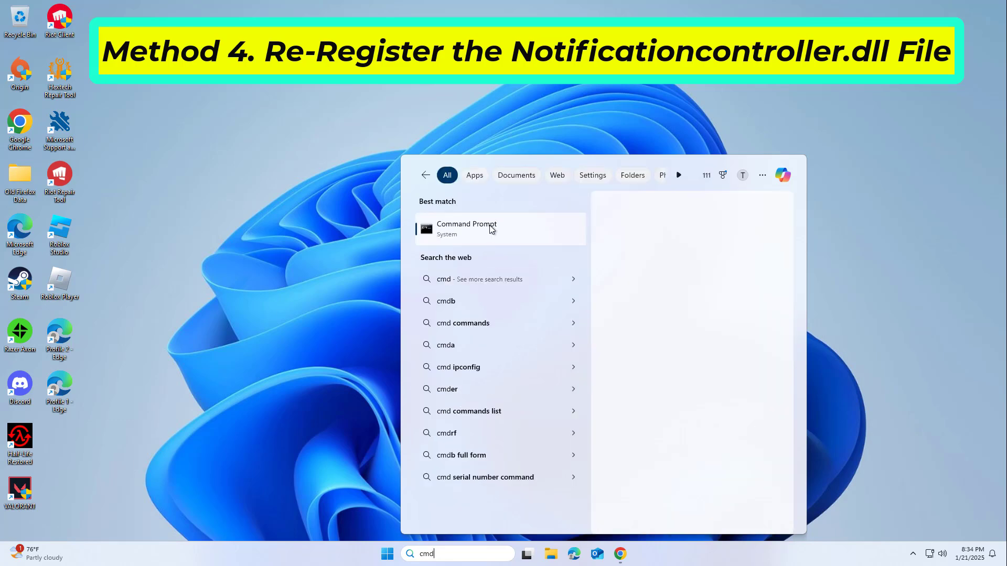
pyautogui.rightClick(492, 230)
pyautogui.click(536, 240)
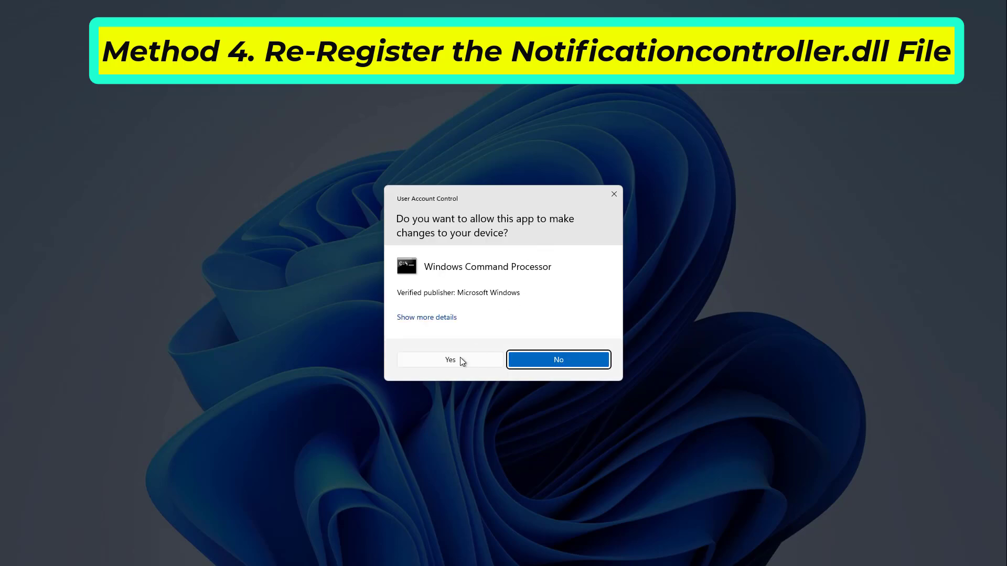
pyautogui.click(452, 362)
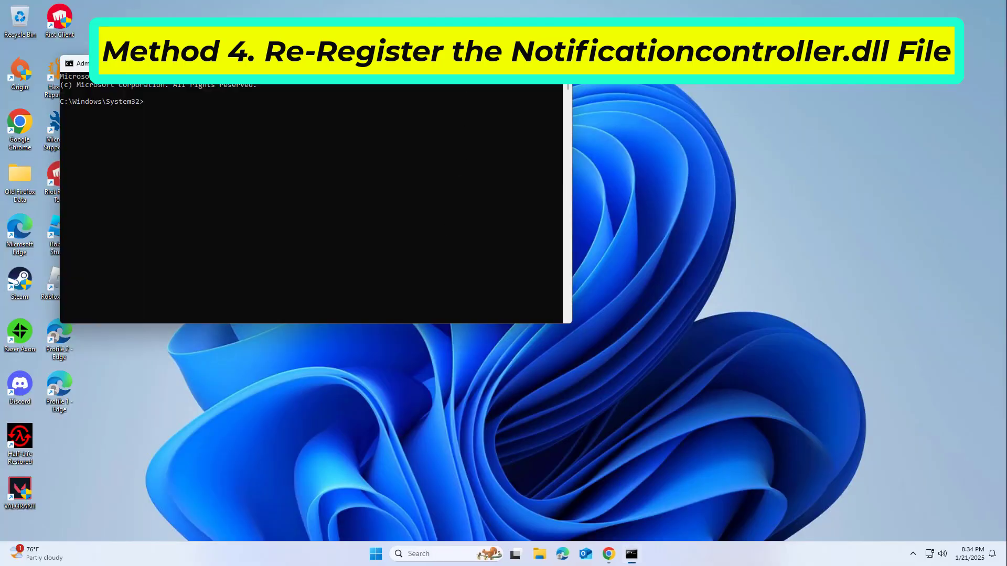
# - Paste and run the command regsvr32 notificationcontroller.dll, and close Command Prompt
pyautogui.rightClick(559, 136)
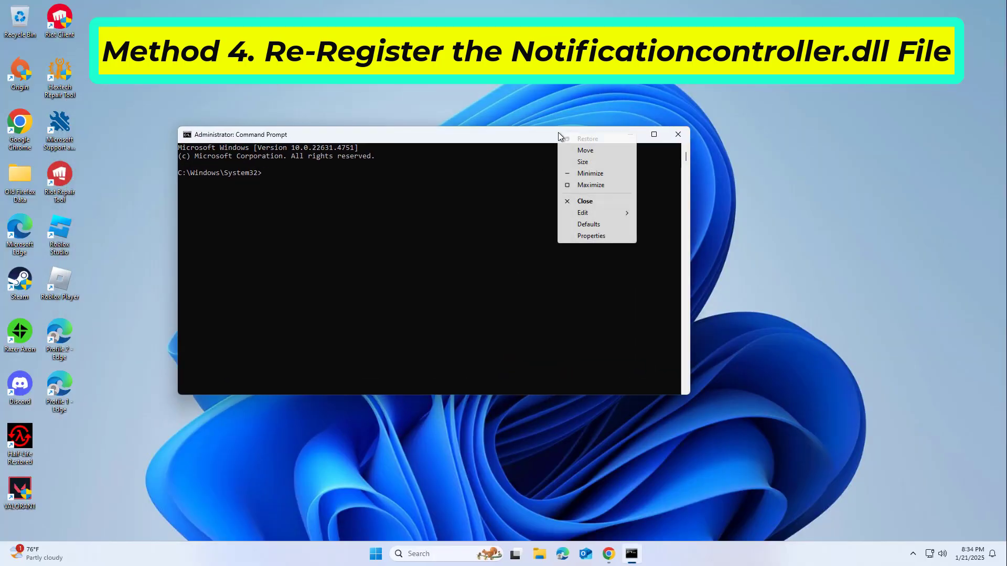
pyautogui.moveTo(582, 213)
pyautogui.click(648, 235)
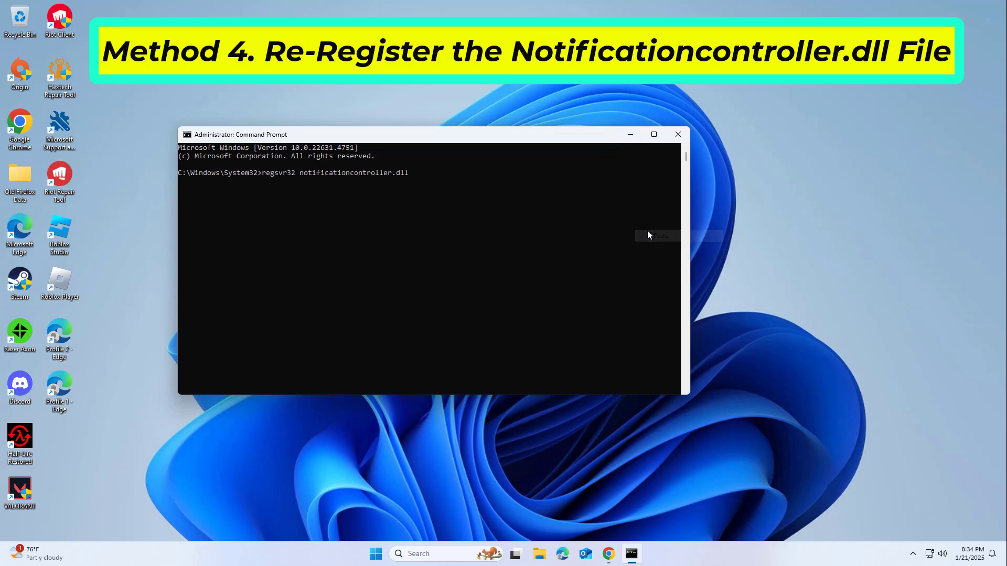
pyautogui.press('Return')
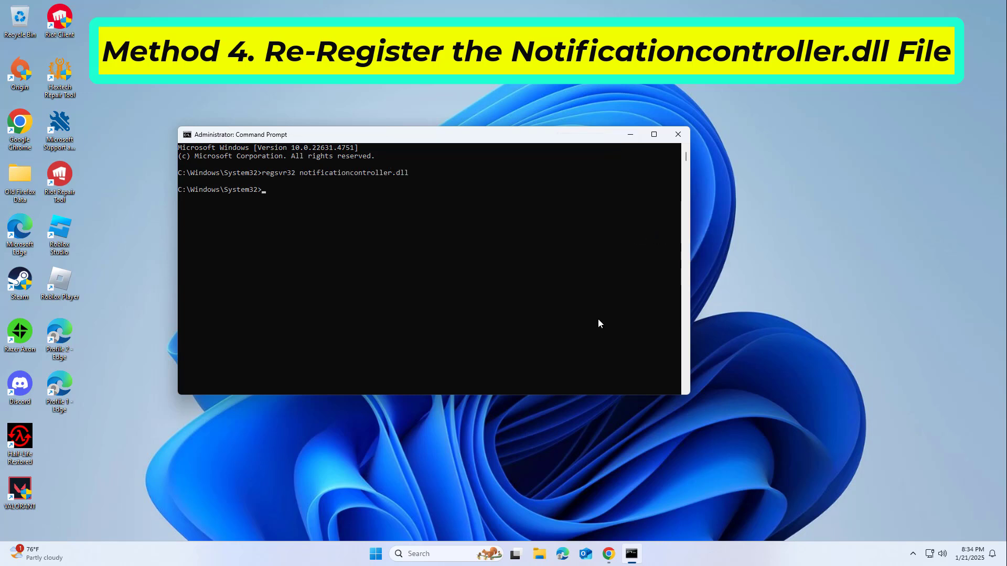
pyautogui.click(678, 134)
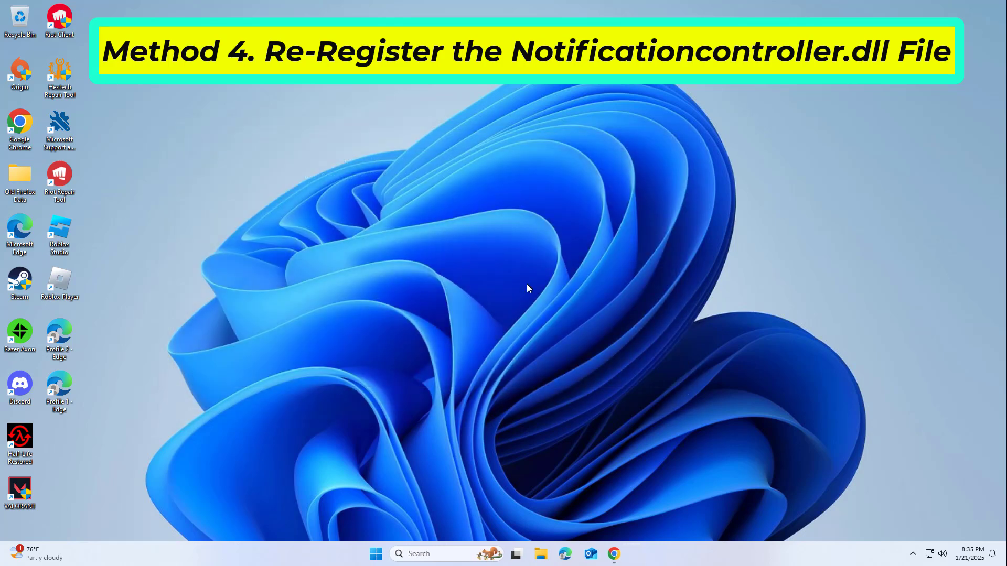
# - Open Control Panel and show its list of installed programs for uninstalling or changing
pyautogui.click(442, 558)
pyautogui.write('contro')
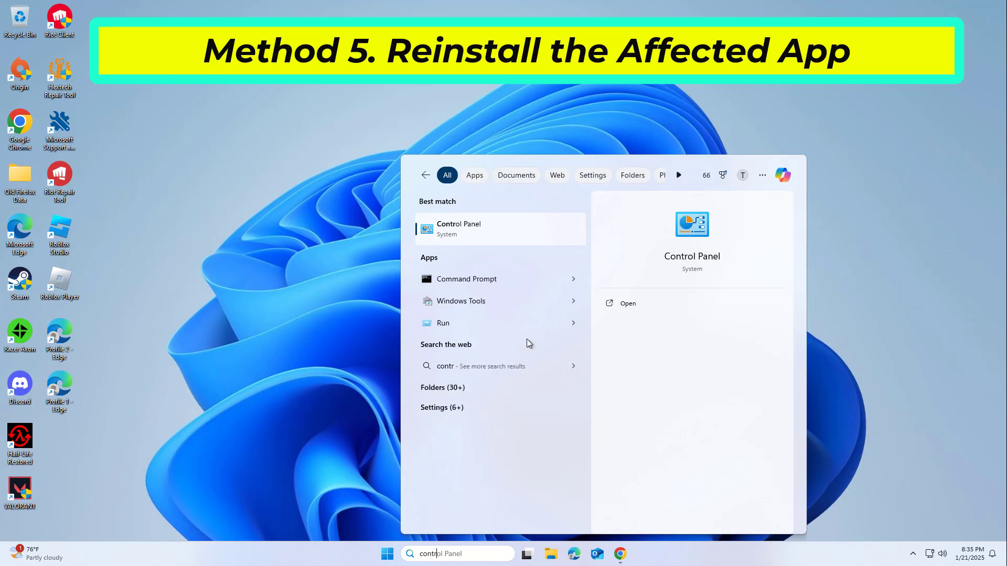
pyautogui.write('l')
pyautogui.click(498, 228)
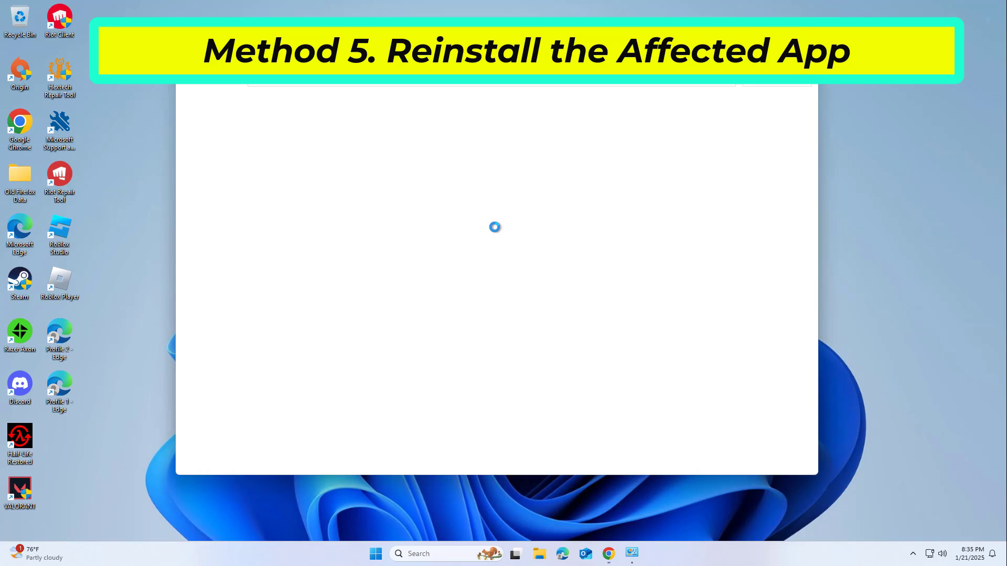
pyautogui.click(383, 253)
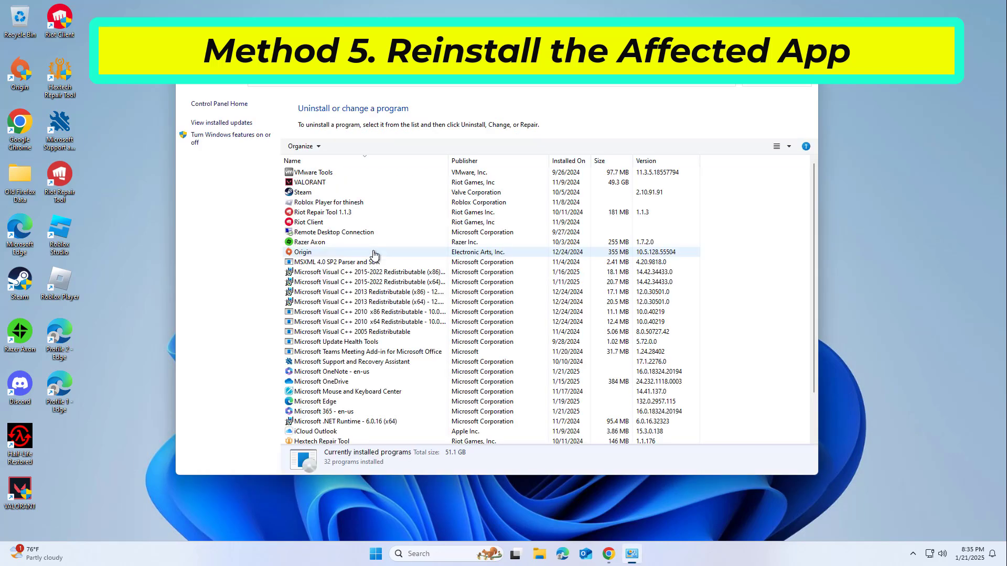
# - Bring up the uninstall options for Razer Axon in the list of installed programs
pyautogui.rightClick(371, 246)
pyautogui.click(351, 239)
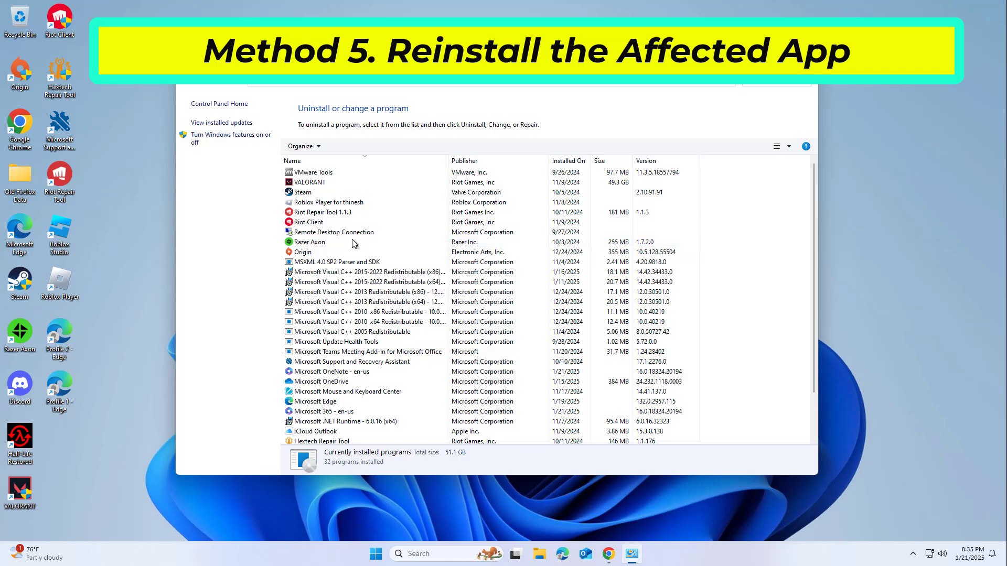
pyautogui.rightClick(352, 239)
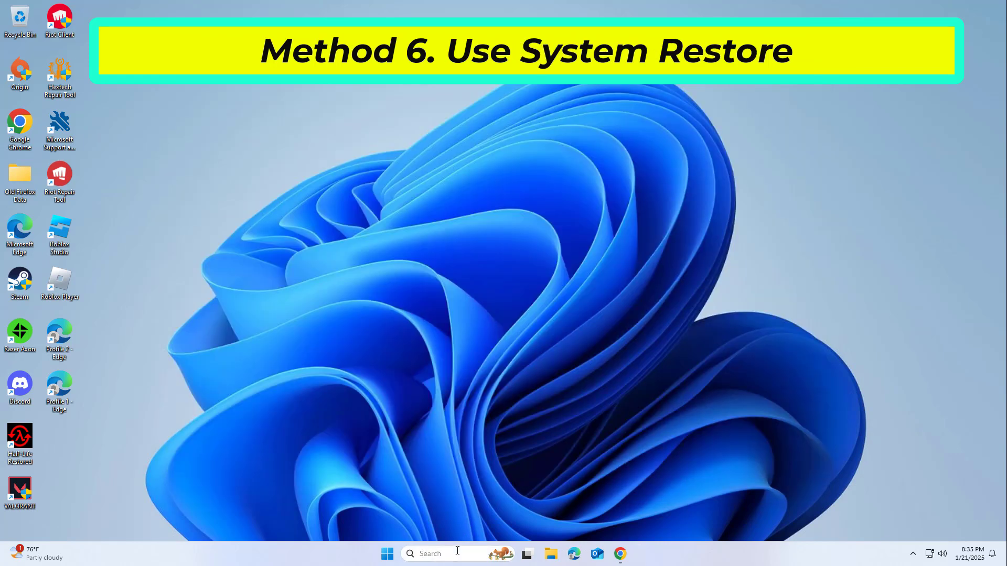
# - Search for system restore, open the system protection settings and launch the System Restore wizard
pyautogui.click(457, 555)
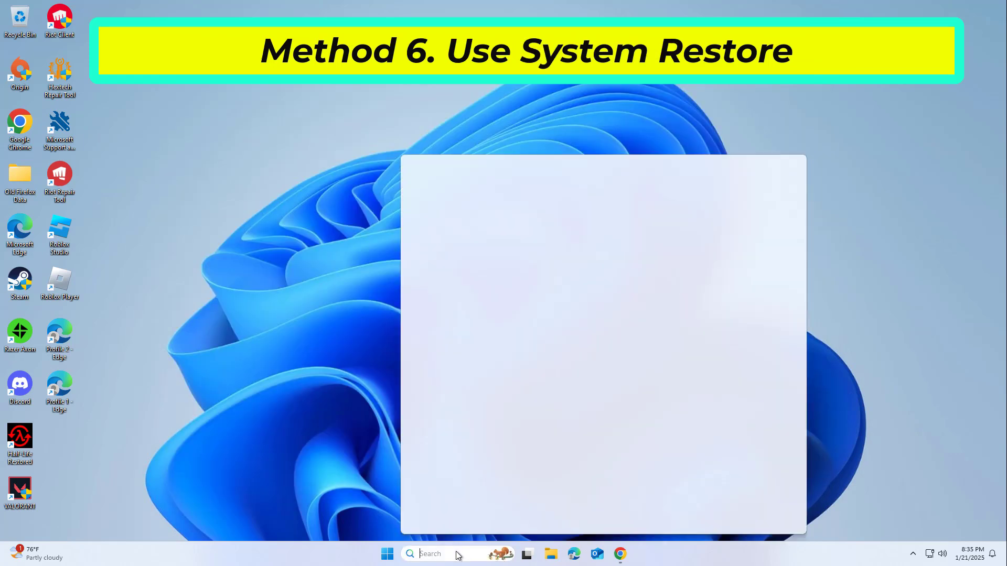
pyautogui.write('syste')
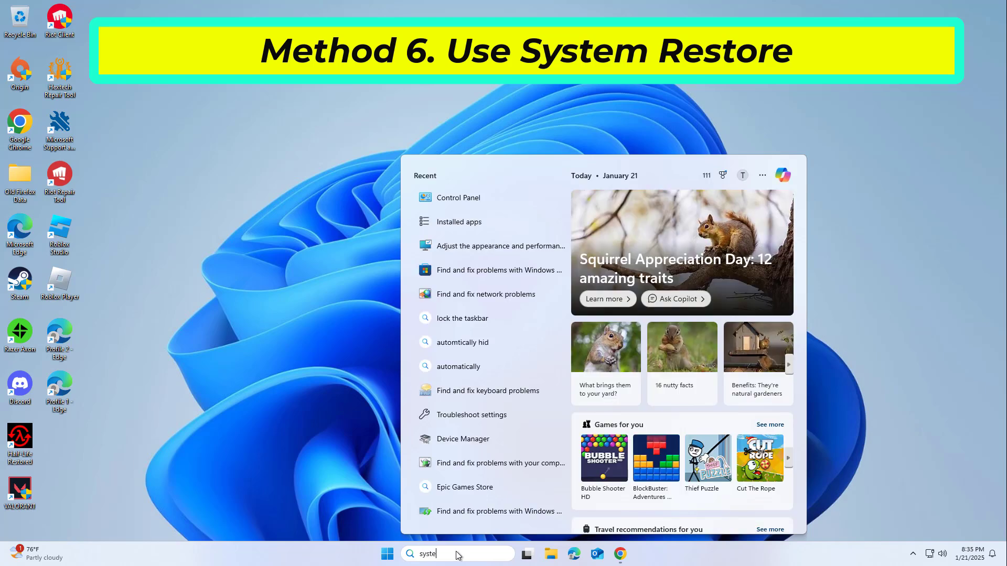
pyautogui.write('m res')
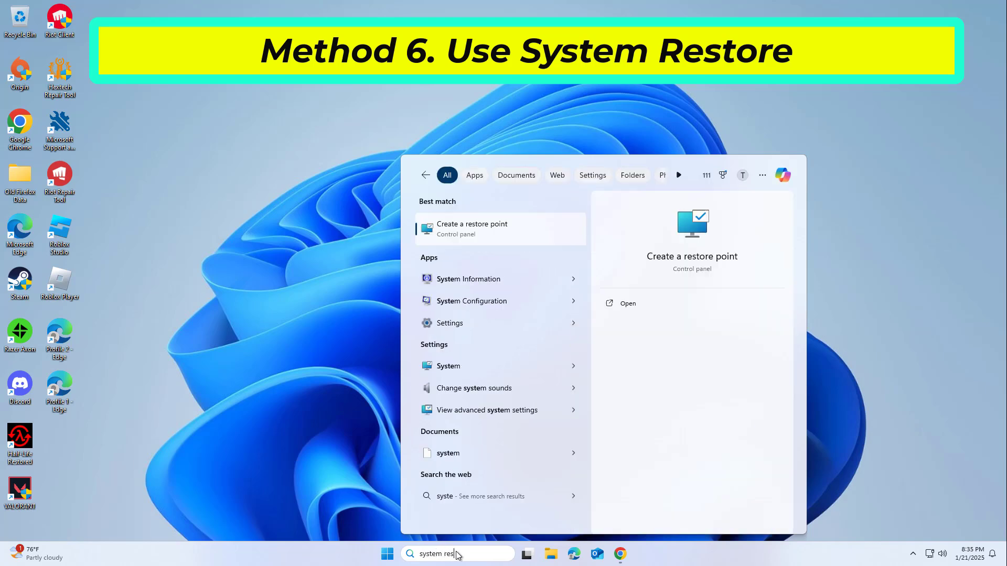
pyautogui.click(483, 224)
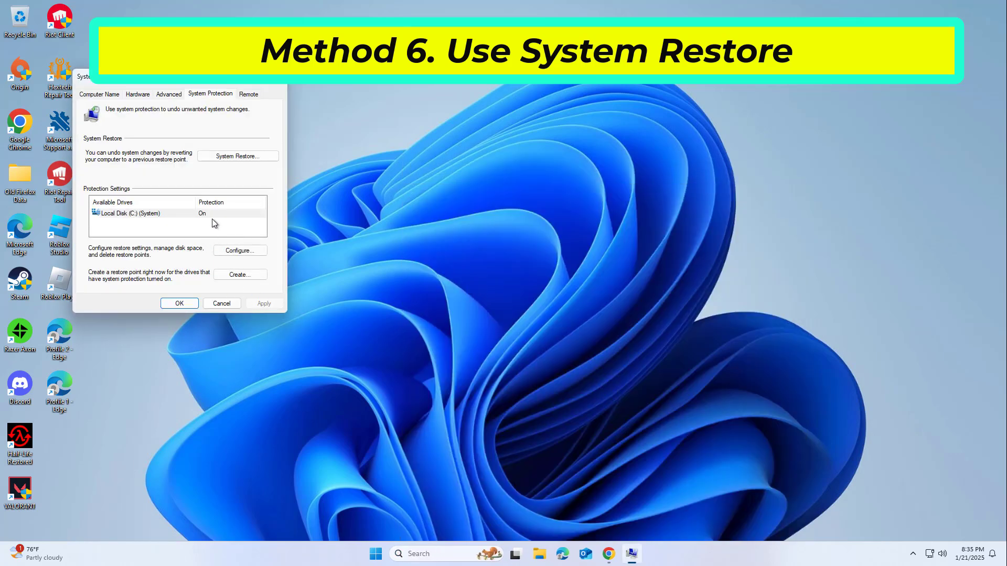
pyautogui.click(232, 157)
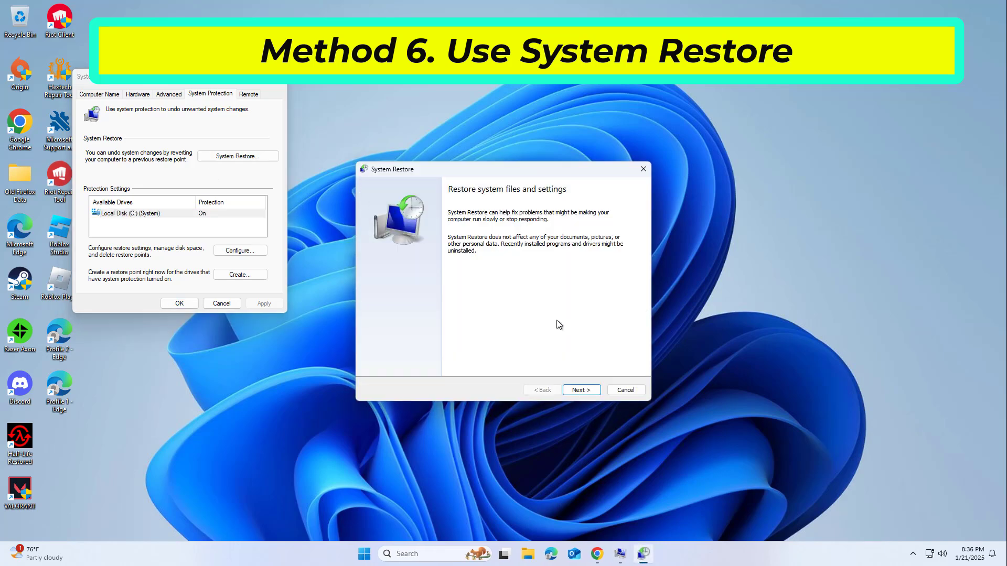
# - Select the manual restore point described as backup and finish the System Restore wizard
pyautogui.click(578, 390)
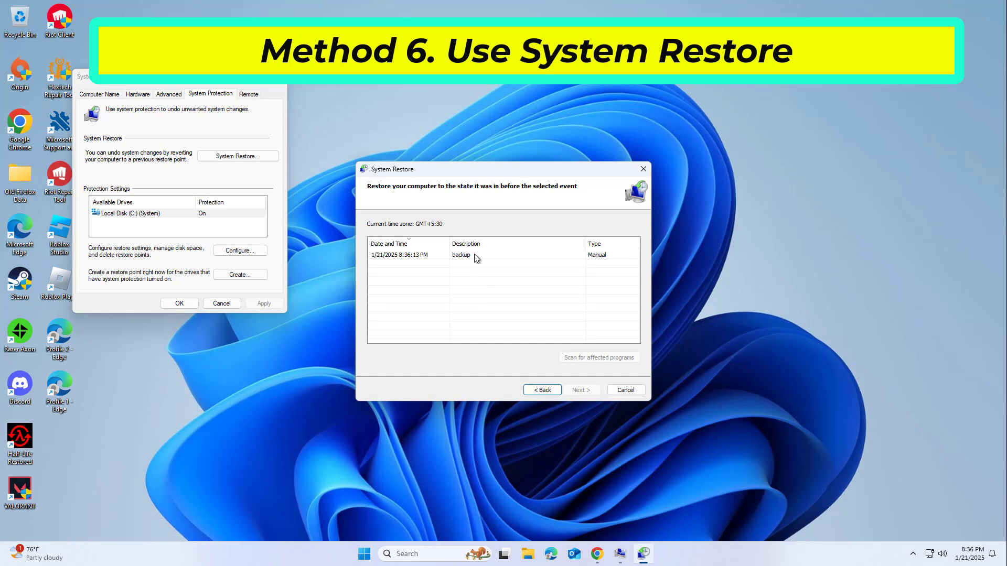
pyautogui.click(475, 255)
pyautogui.click(592, 391)
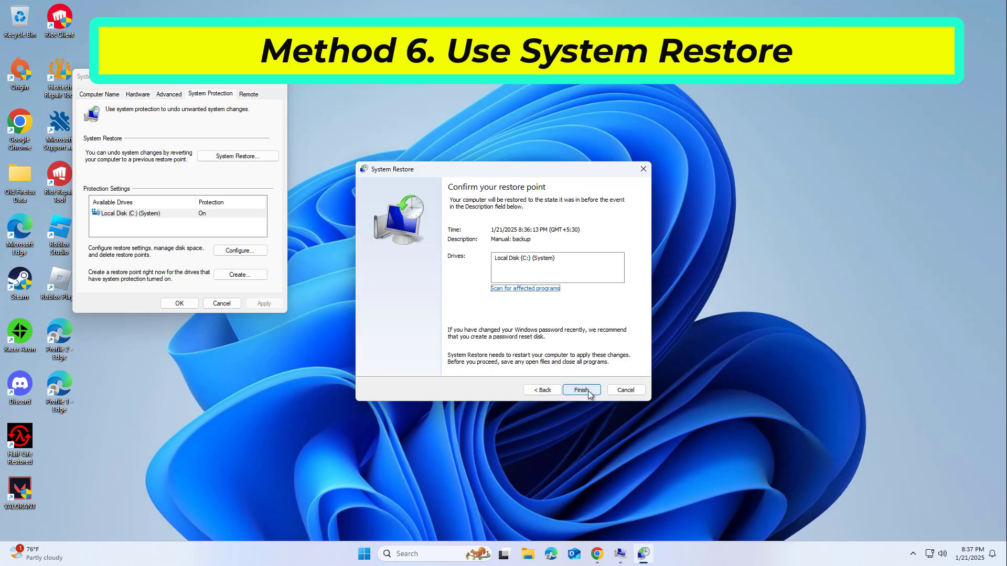
pyautogui.click(589, 395)
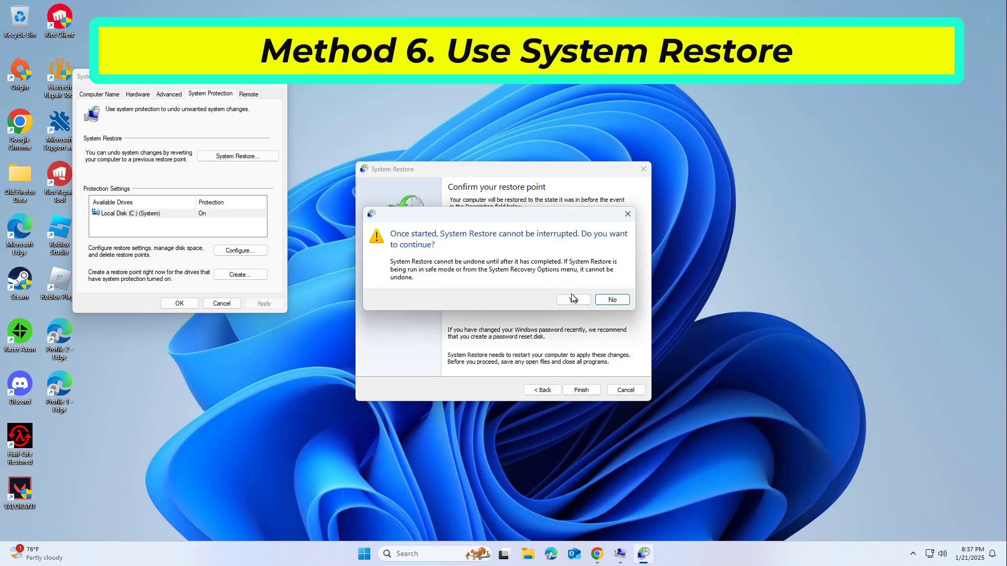